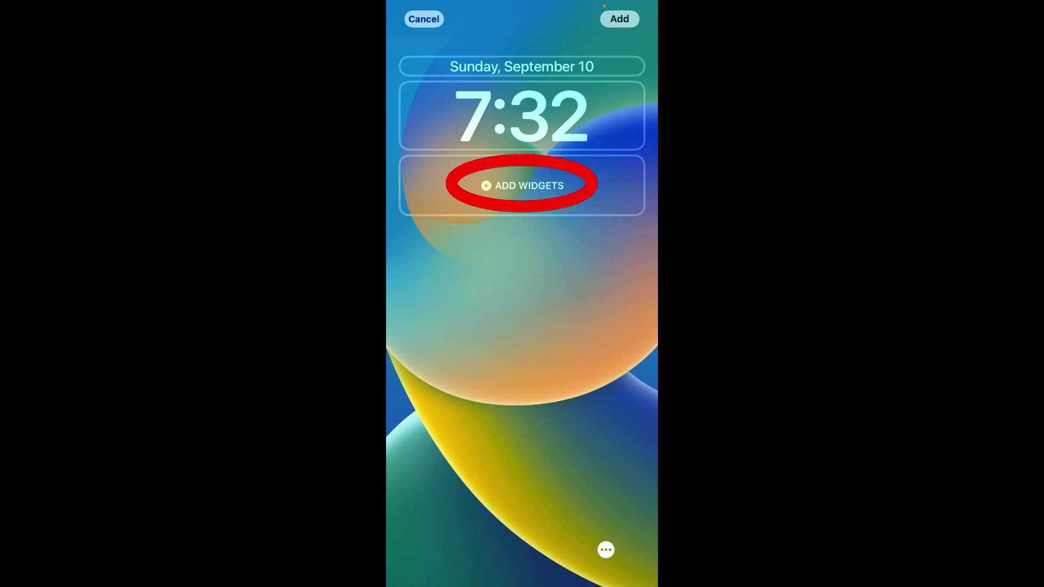
Open the Add Widgets sheet and select Snapchat to list its widgets
{"action": "left_click", "coordinate": [528, 185]}
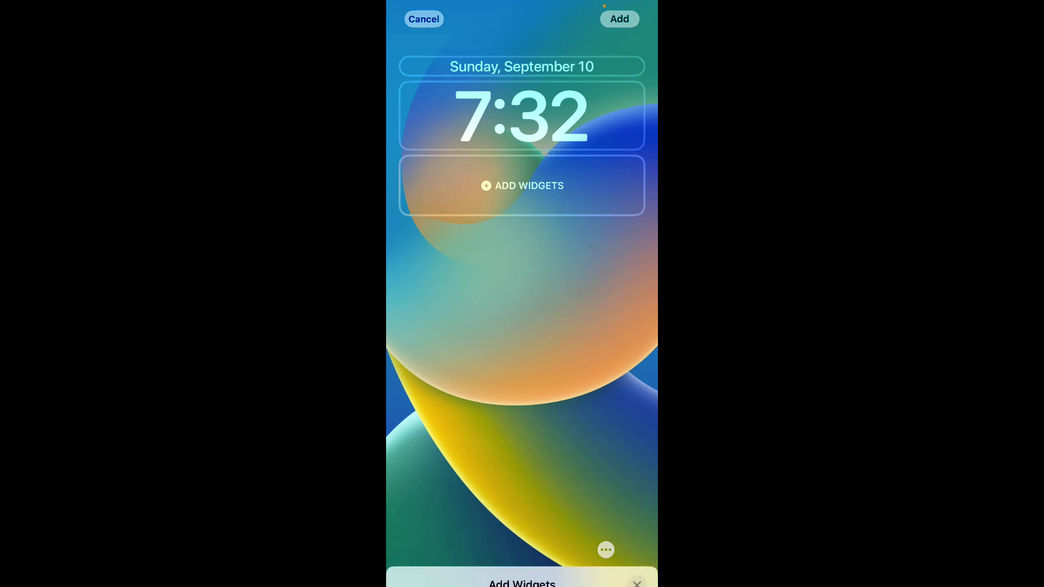
{"action": "scroll", "coordinate": [522, 408], "scroll_direction": "down", "scroll_amount": 10}
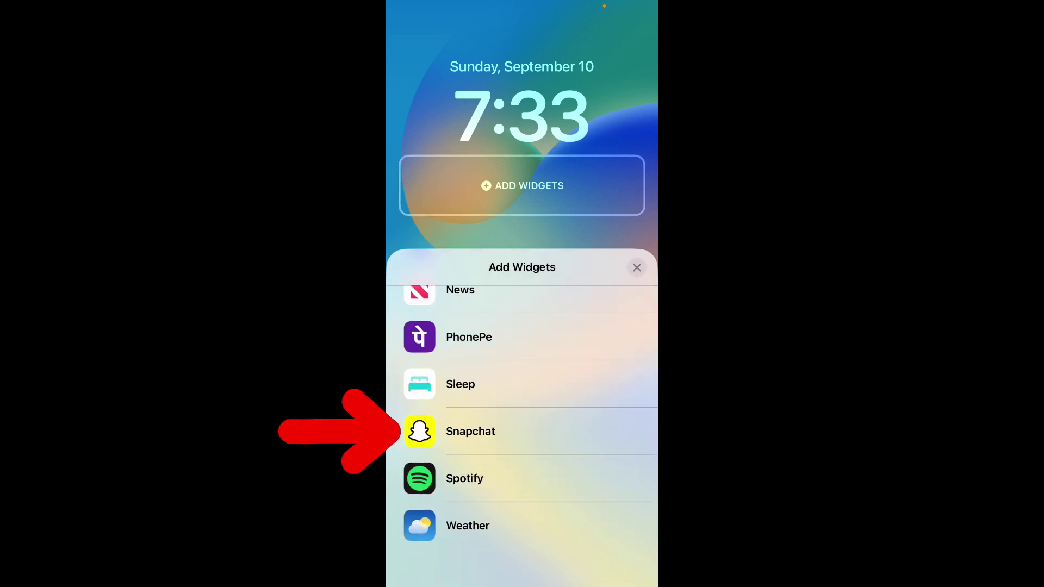
{"action": "left_click", "coordinate": [471, 431]}
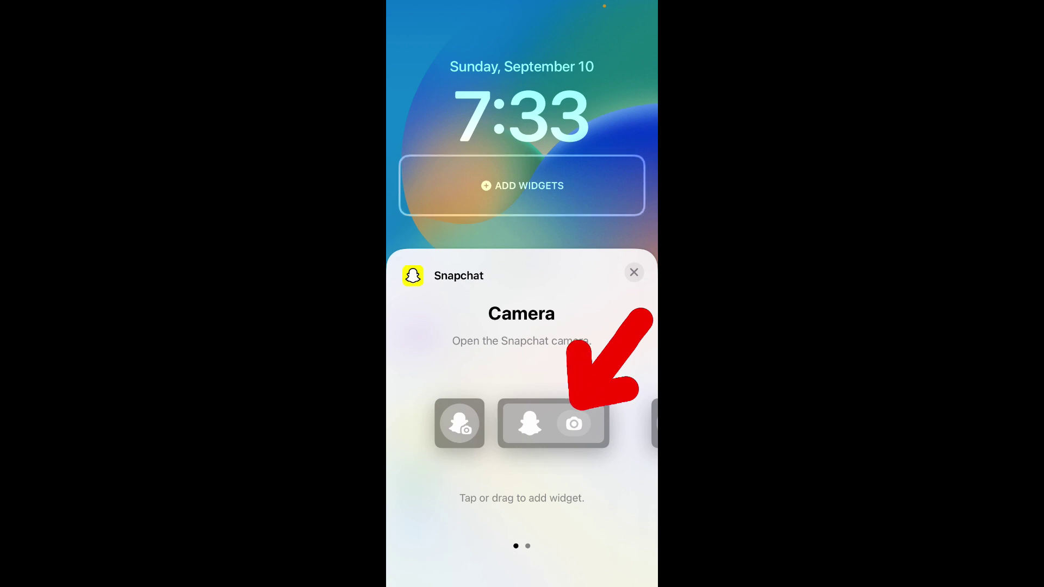
Add Snapchat's Camera and Pin a Friend or Group widgets under the clock, then open the friend widget's settings
{"action": "left_click", "coordinate": [553, 423]}
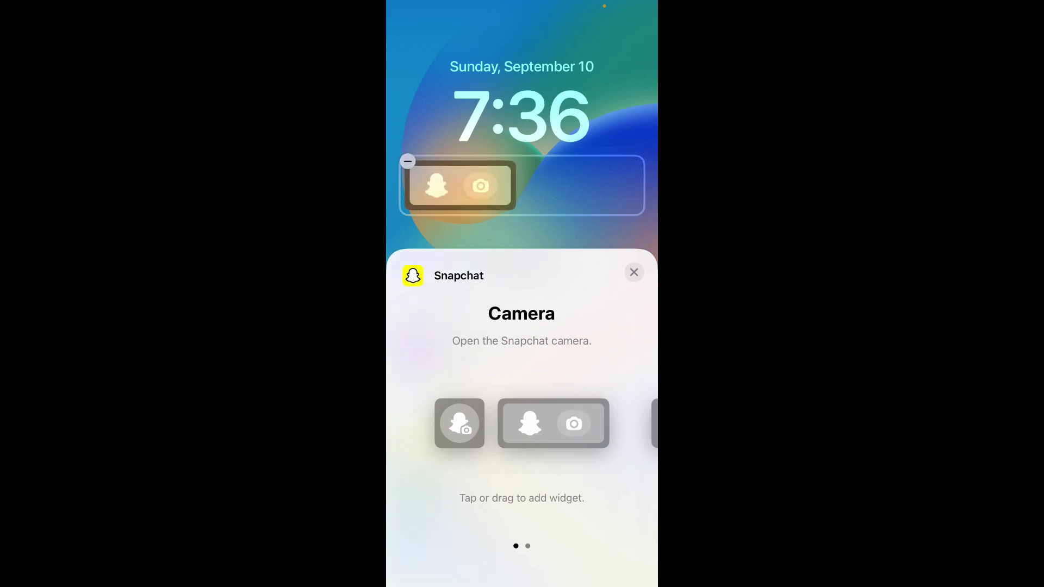
{"action": "left_click_drag", "start_coordinate": [588, 423], "coordinate": [456, 423]}
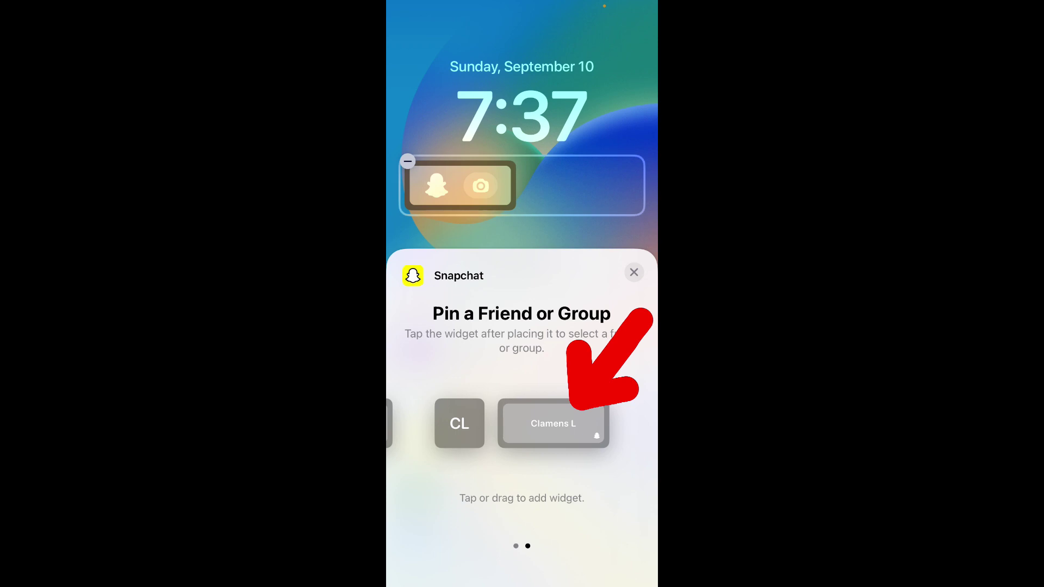
{"action": "left_click", "coordinate": [553, 423]}
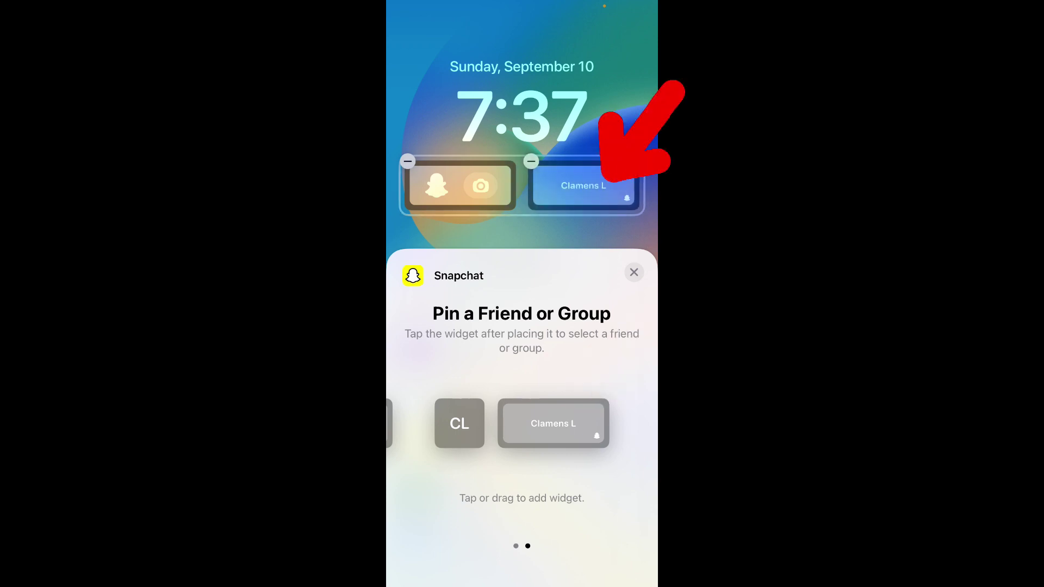
{"action": "left_click", "coordinate": [582, 186]}
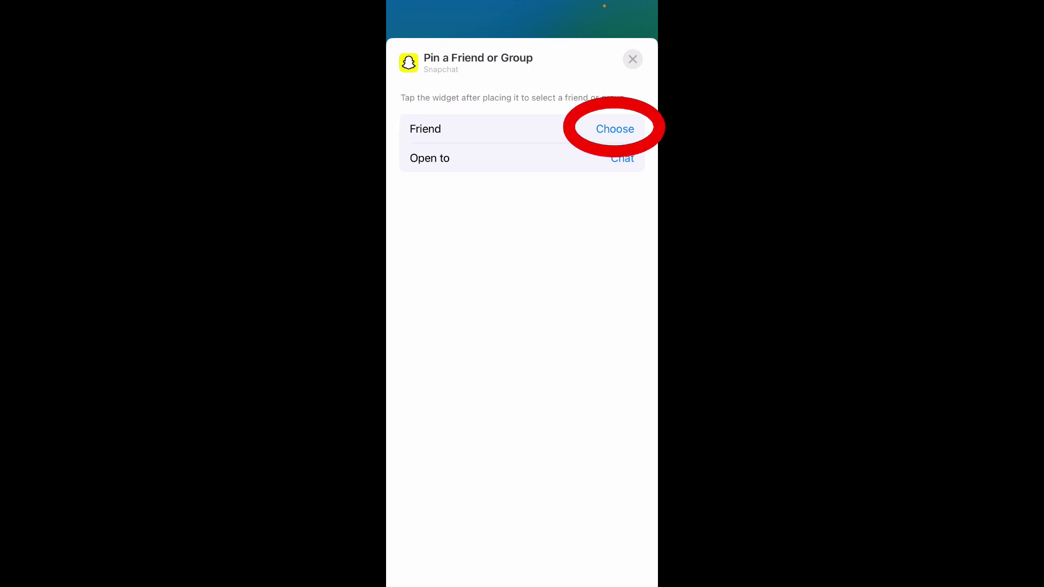
{"action": "left_click", "coordinate": [614, 129]}
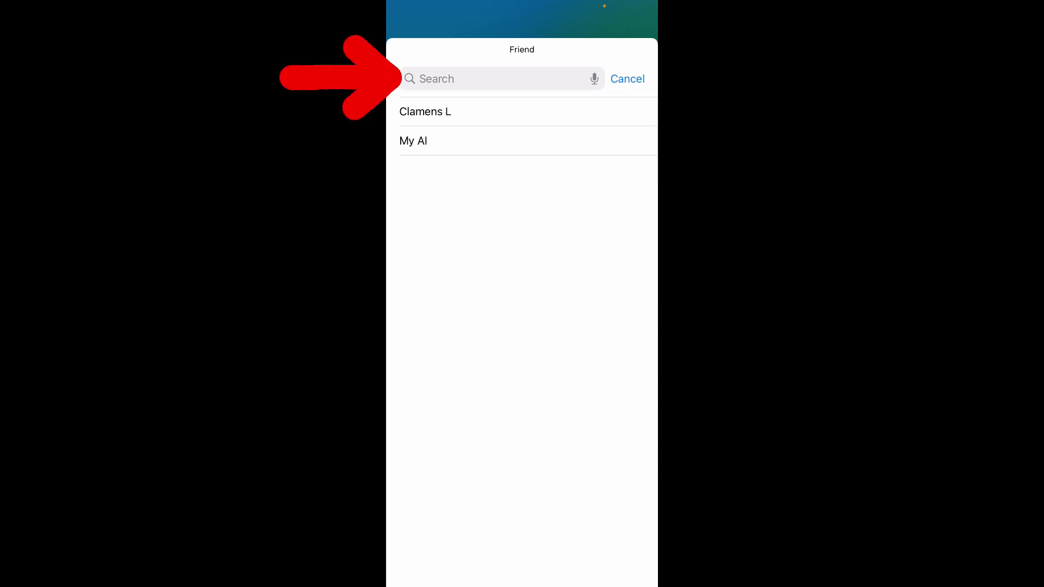
{"action": "left_click", "coordinate": [501, 79]}
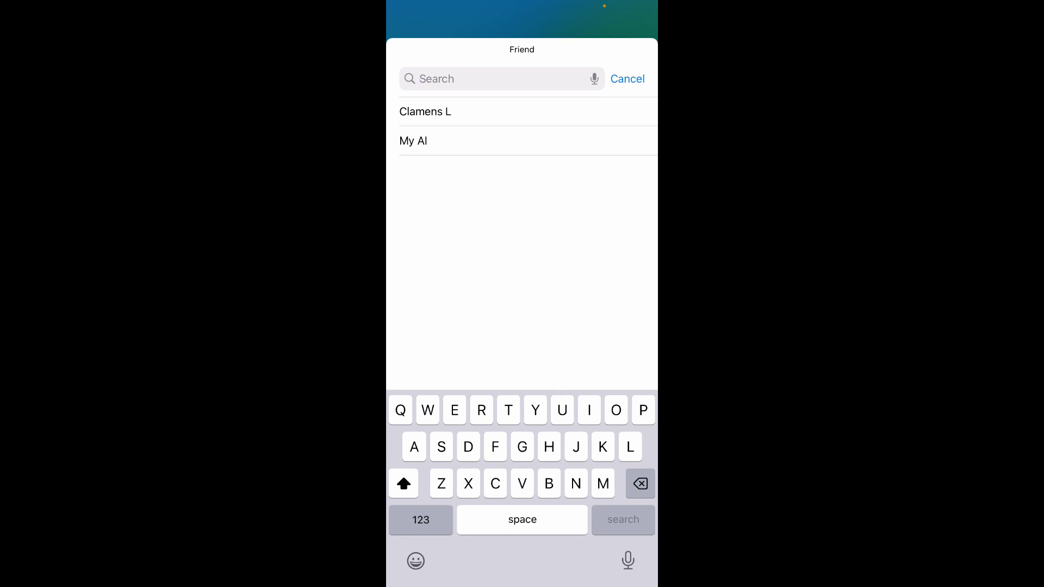
{"action": "type", "text": "Cx"}
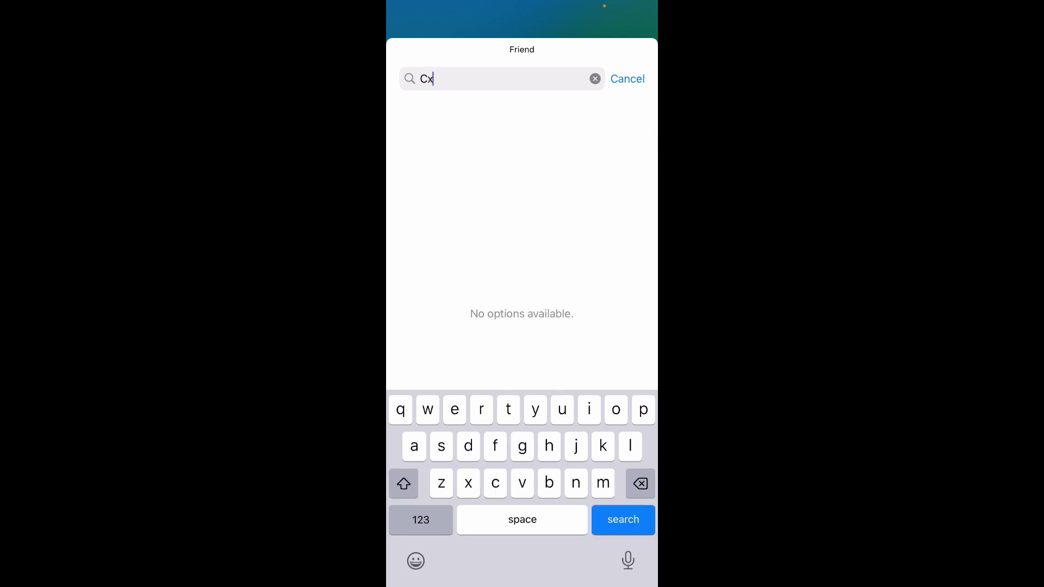
{"action": "key", "text": "BackSpace"}
{"action": "key", "text": "BackSpace"}
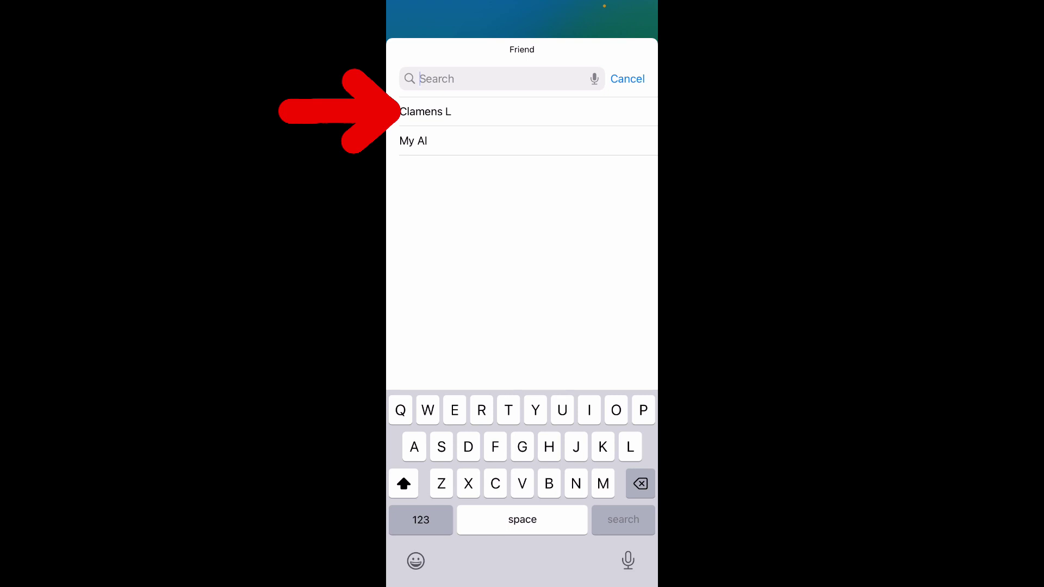
{"action": "left_click", "coordinate": [424, 111]}
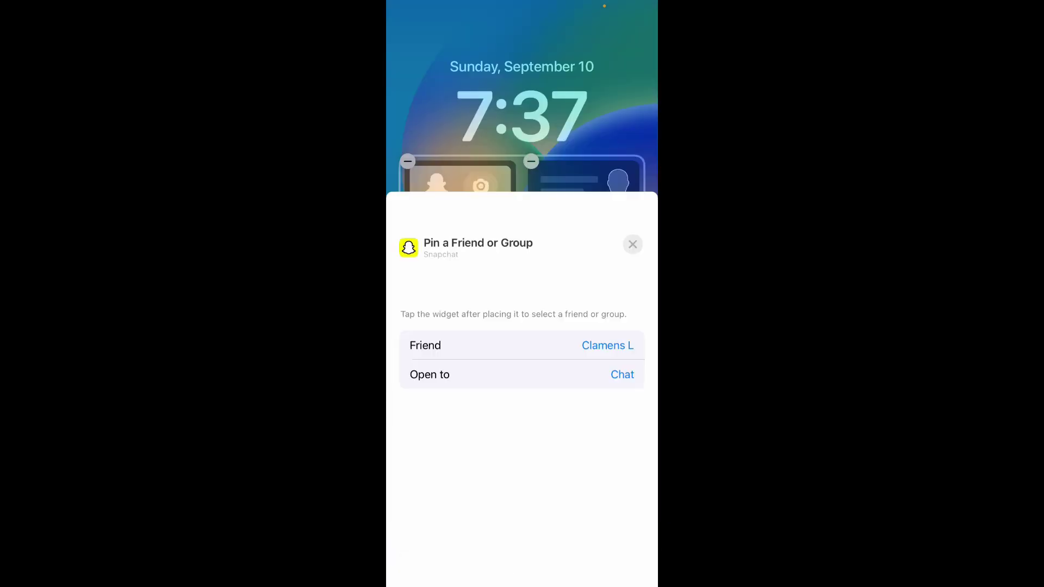
{"action": "left_click", "coordinate": [633, 272]}
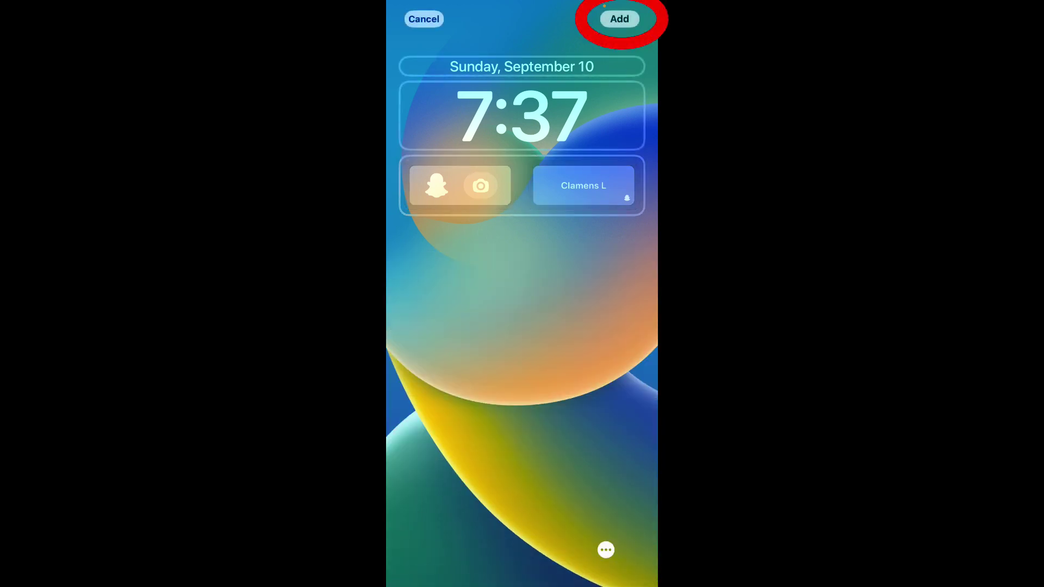
{"action": "left_click", "coordinate": [619, 19]}
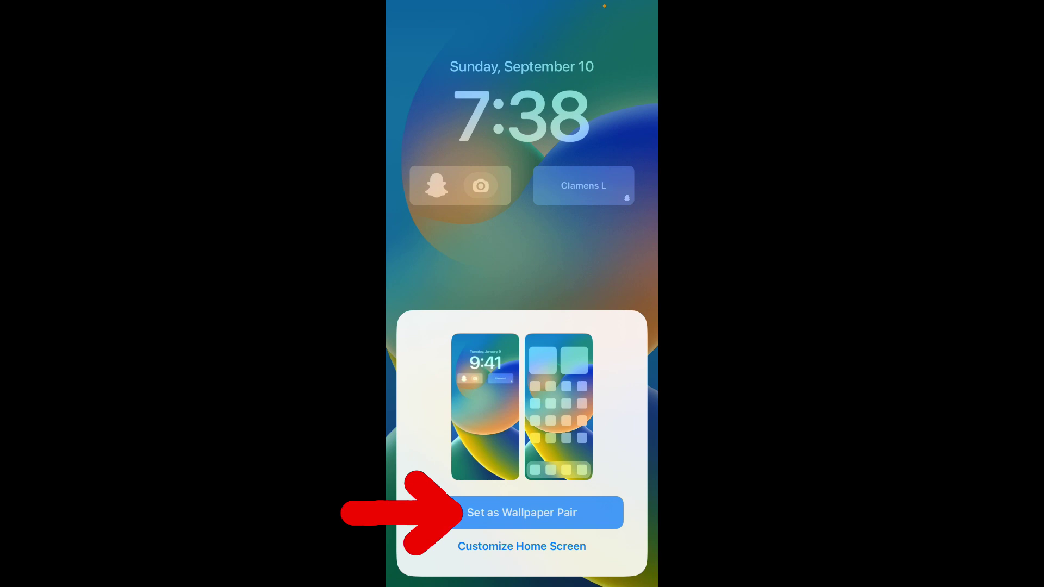
{"action": "left_click", "coordinate": [522, 512]}
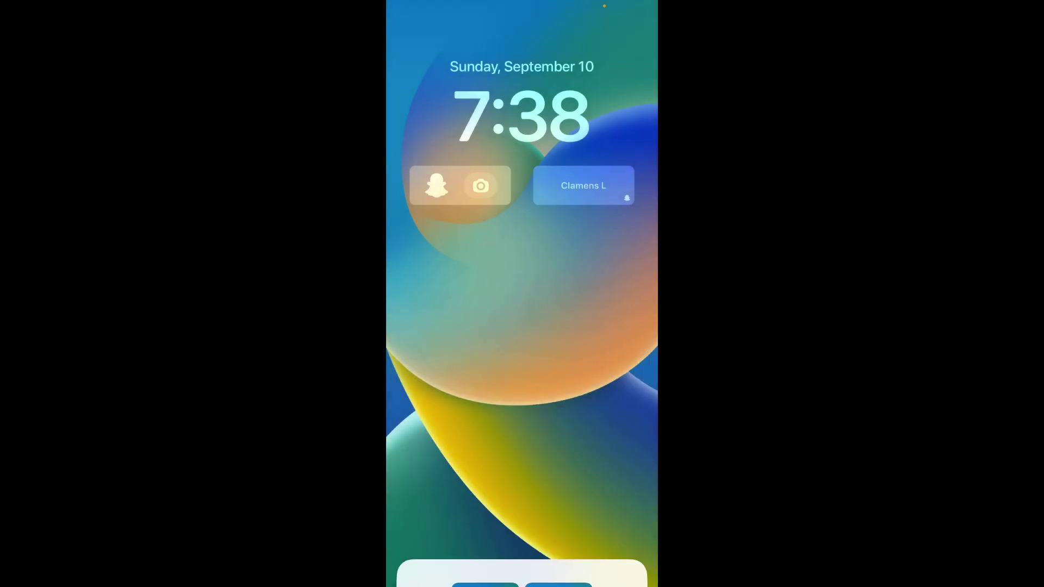
{"action": "left_click", "coordinate": [522, 294]}
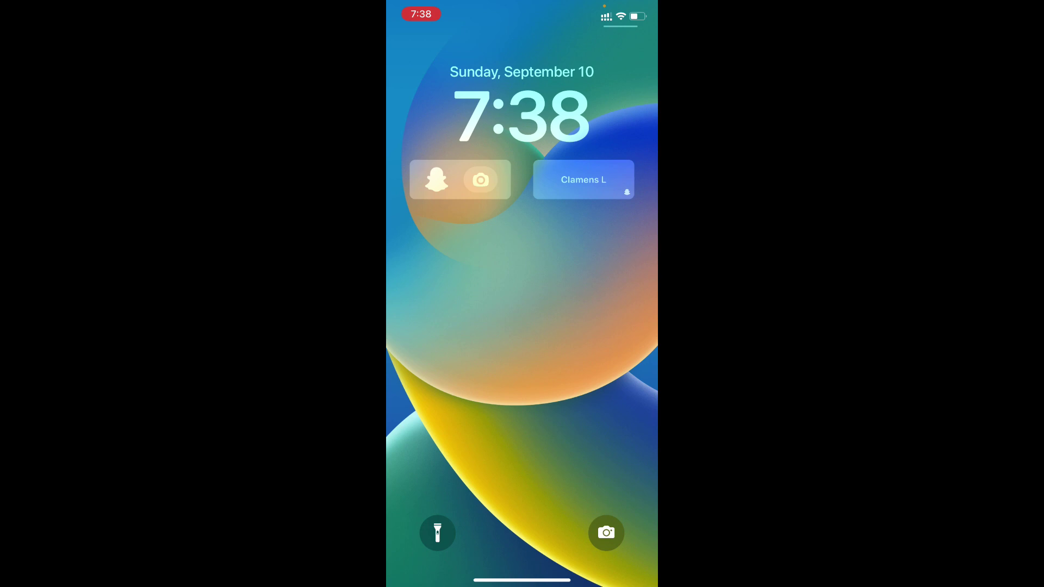
{"action": "left_click_drag", "start_coordinate": [522, 579], "coordinate": [522, 326]}
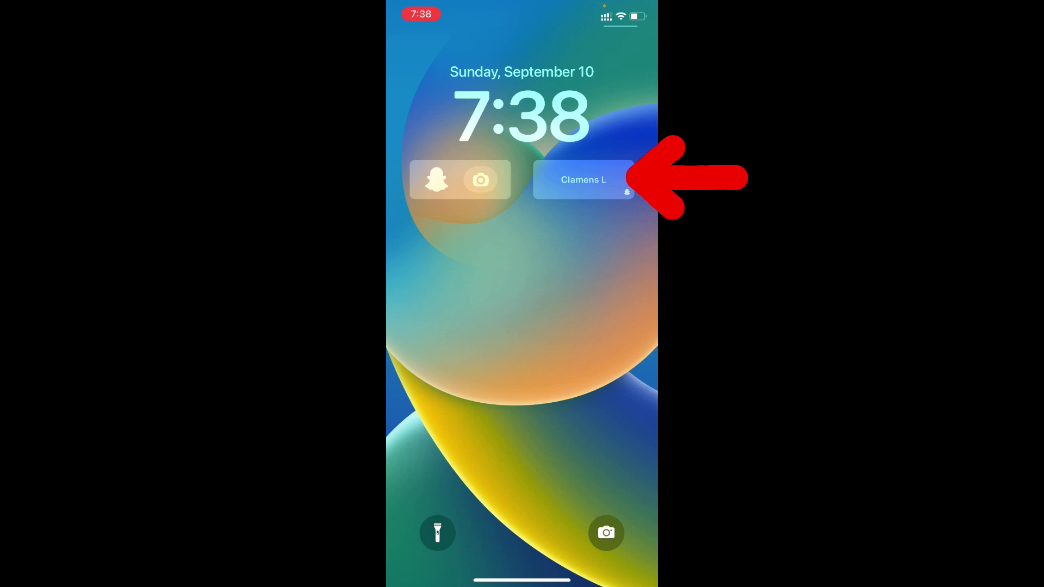
{"action": "left_click", "coordinate": [583, 180]}
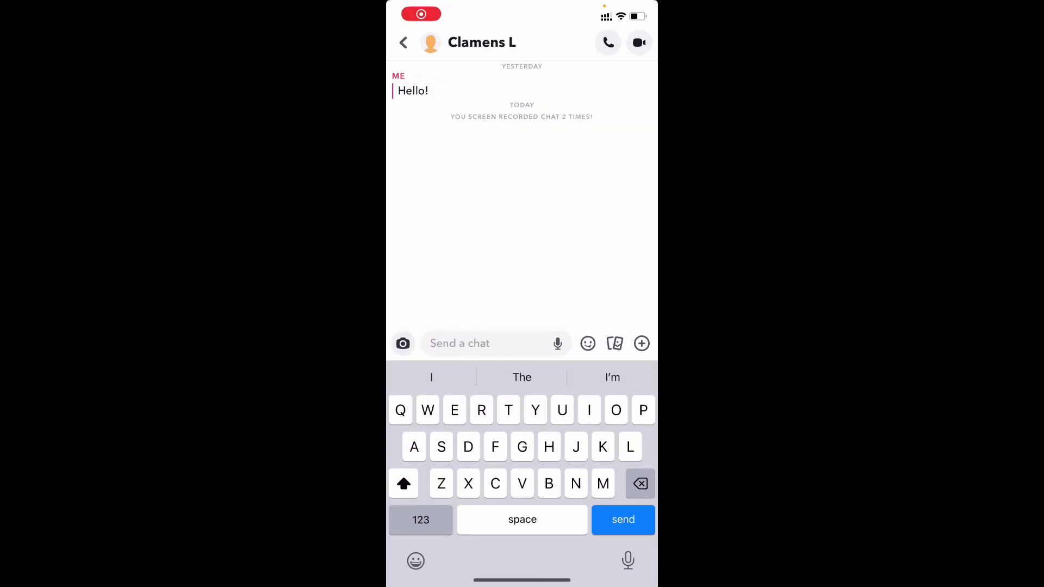